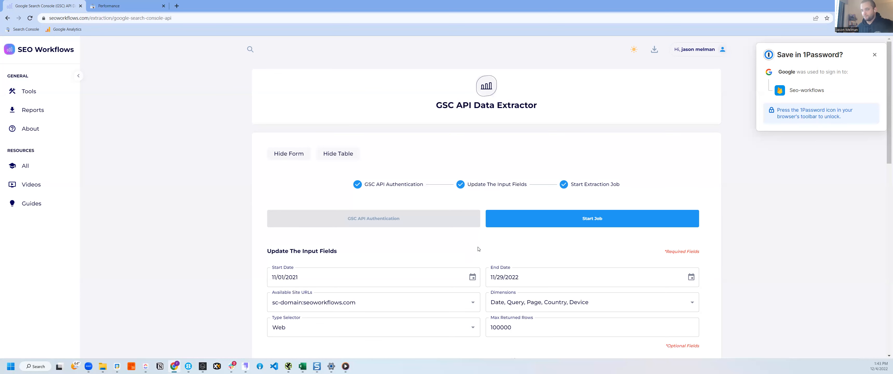
Step: Export the extractor's output data table as a CSV file and open the download in Excel
scroll(663, 264, "down", 3)
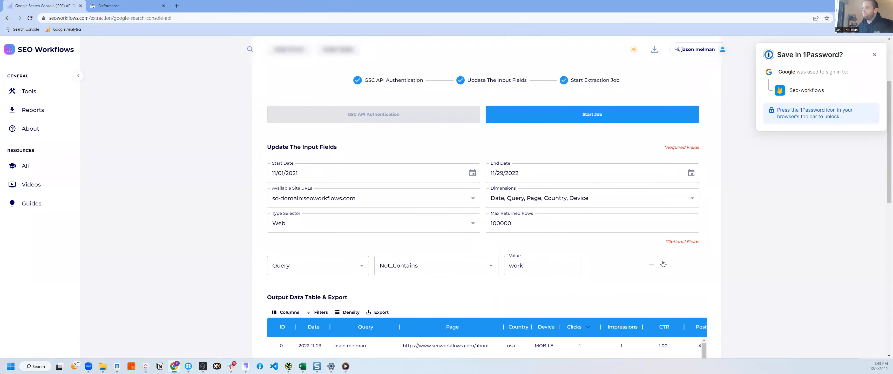
scroll(663, 263, "down", 6)
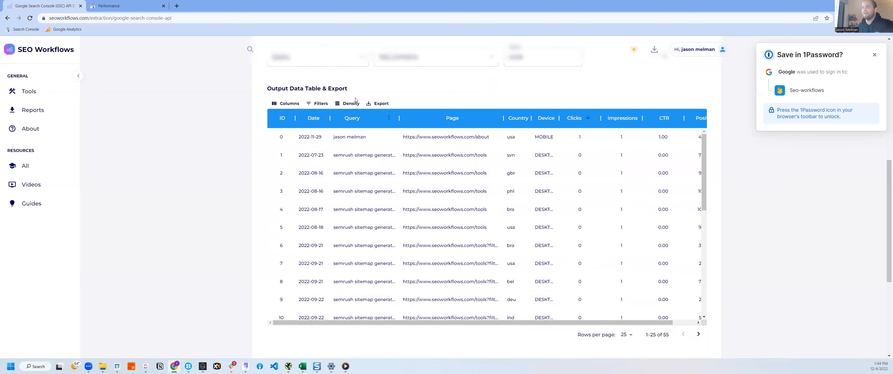
left_click(381, 104)
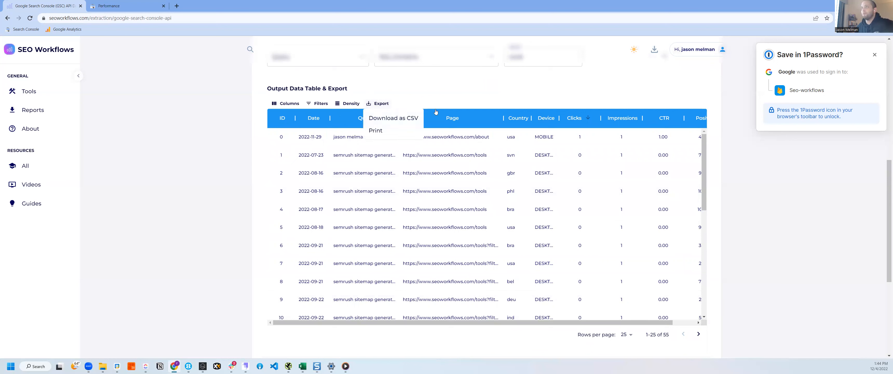
left_click(394, 118)
left_click(38, 348)
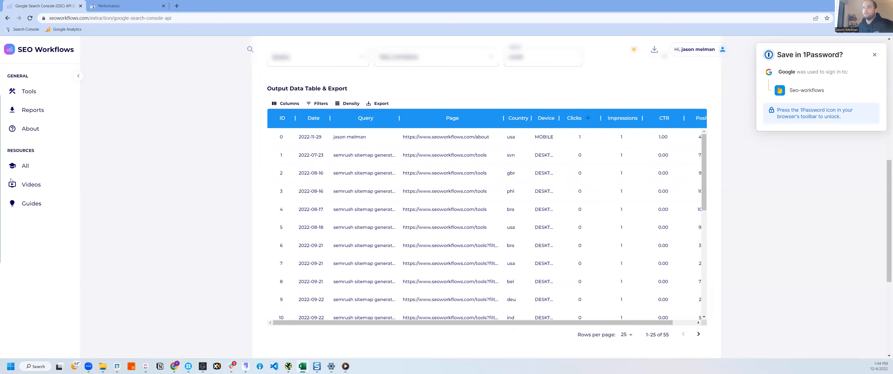
key("super+shift+Right")
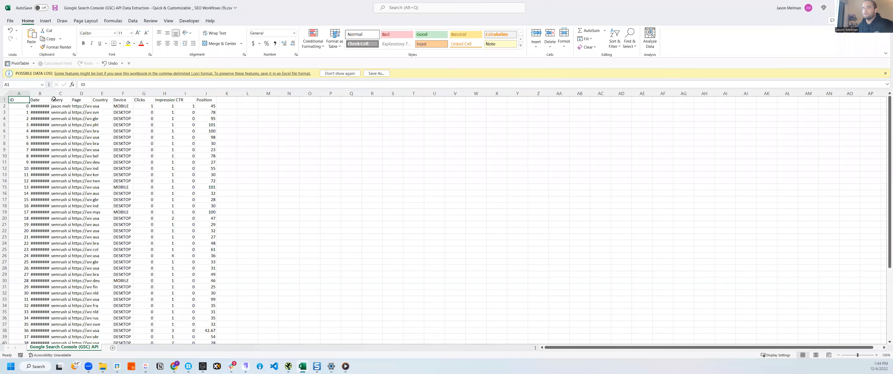
Step: Auto-fit the Date and Query columns so their contents can be read in full
double_click(51, 93)
left_click(45, 131)
double_click(75, 93)
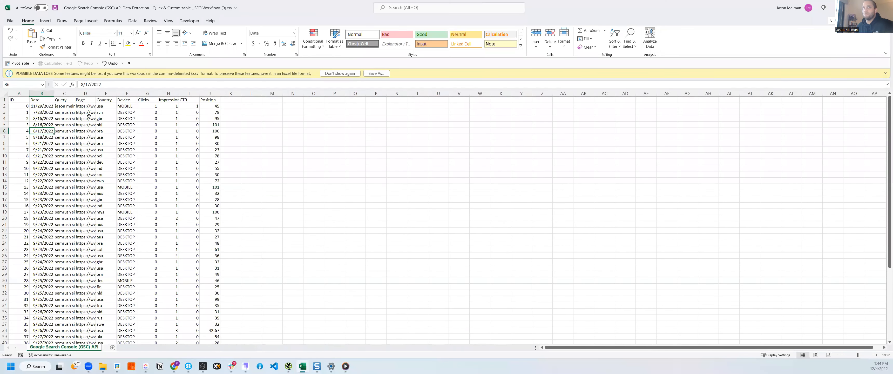
left_click(90, 117)
left_click(161, 106)
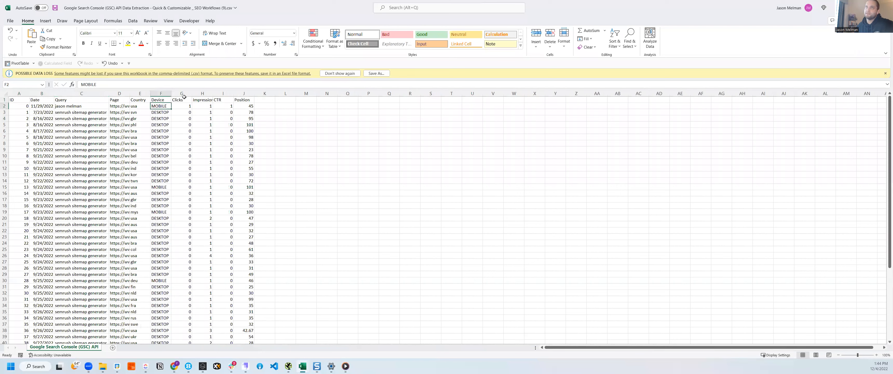
Step: Highlight the Clicks through Position columns to inspect the metrics, and close the CSV workbook
left_click_drag(183, 91, 244, 91)
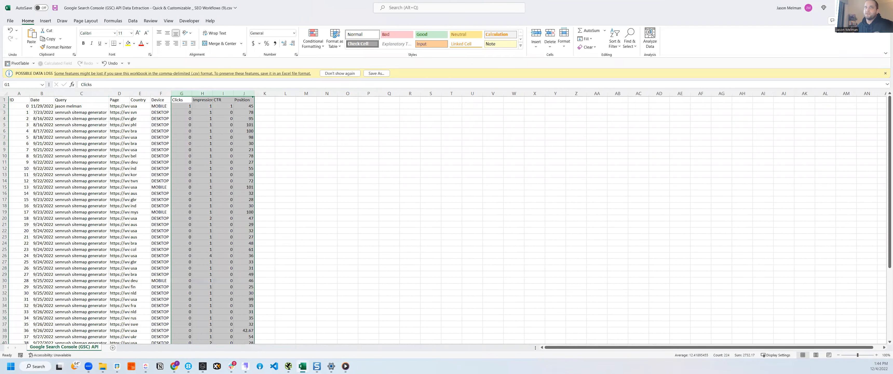
left_click(79, 148)
left_click(884, 7)
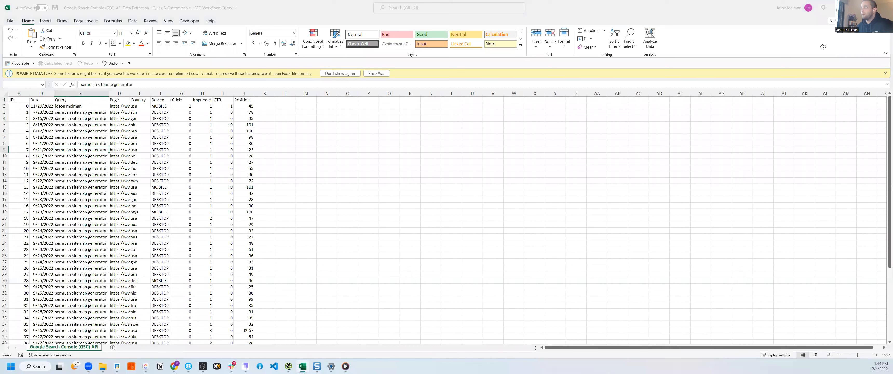
left_click(446, 193)
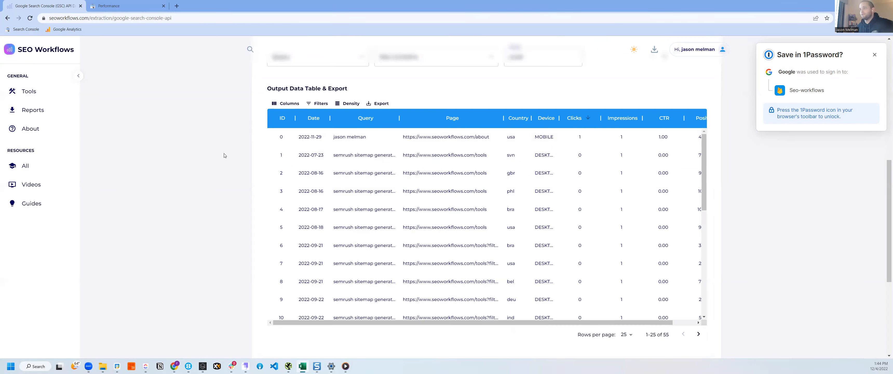
left_click(120, 4)
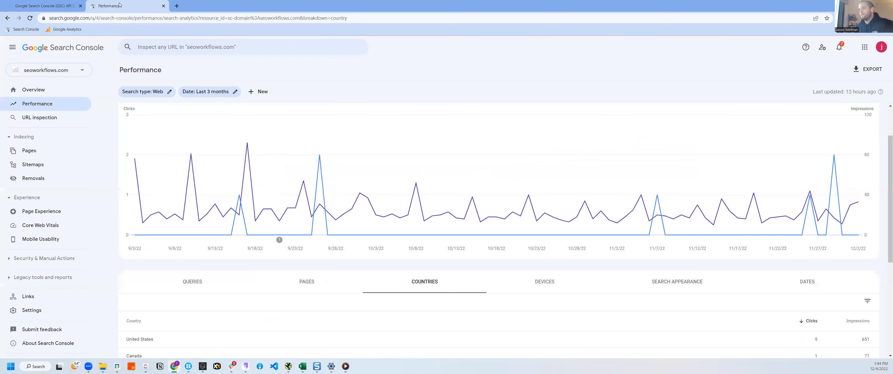
scroll(283, 236, "down", 4)
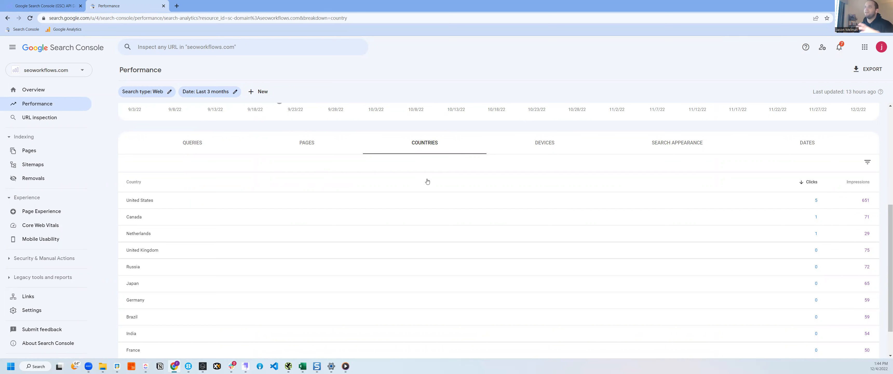
left_click(318, 150)
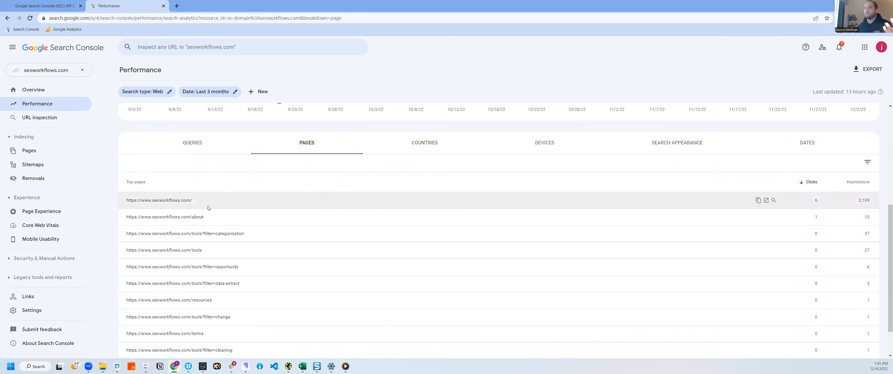
left_click(193, 200)
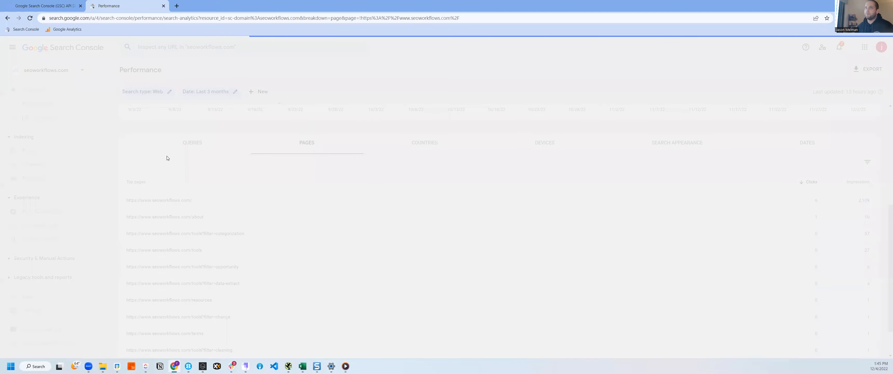
scroll(222, 284, "down", 1)
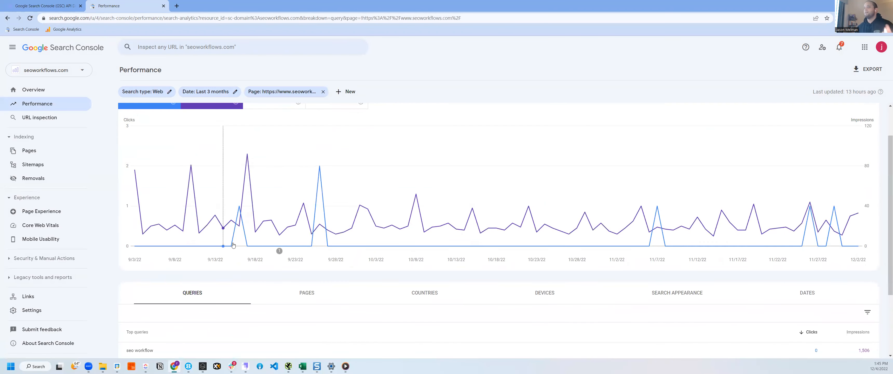
scroll(233, 245, "down", 2)
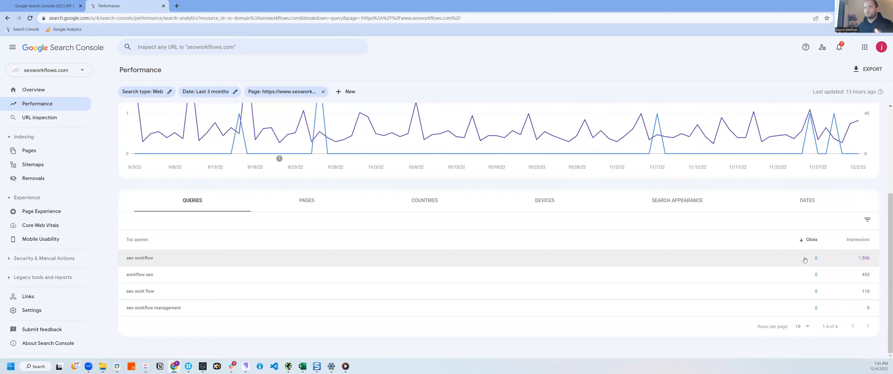
Step: Return to the GSC API Data Extractor and review its input fields, query filter and output table
left_click(30, 6)
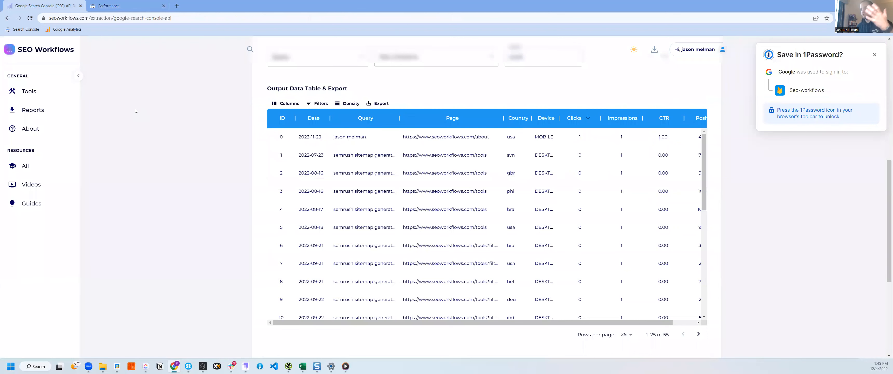
scroll(282, 118, "up", 2)
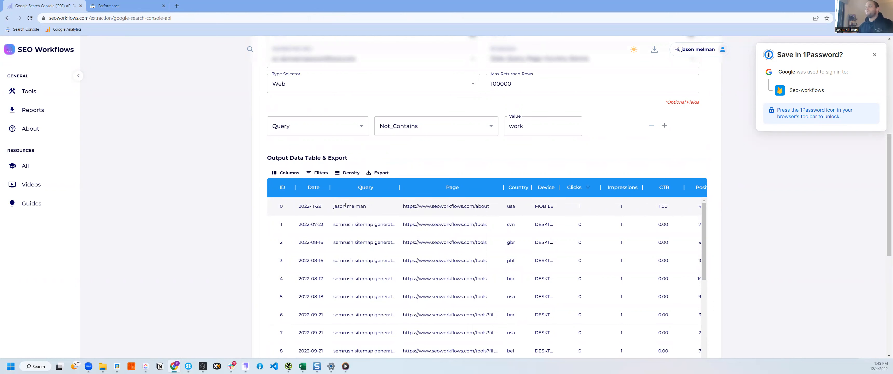
scroll(283, 157, "up", 3)
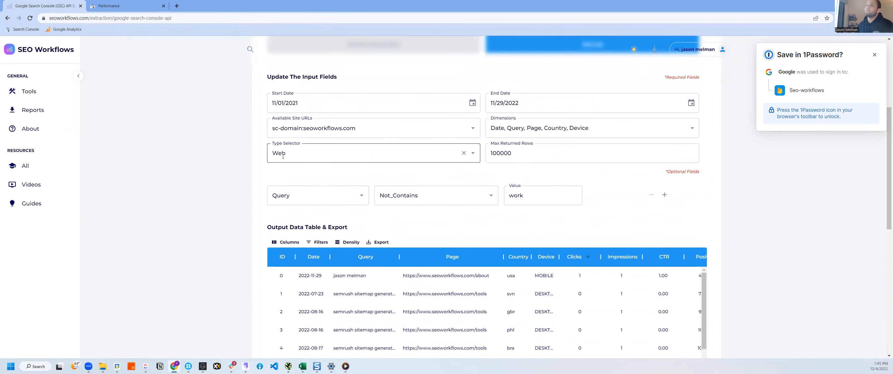
scroll(305, 157, "up", 1)
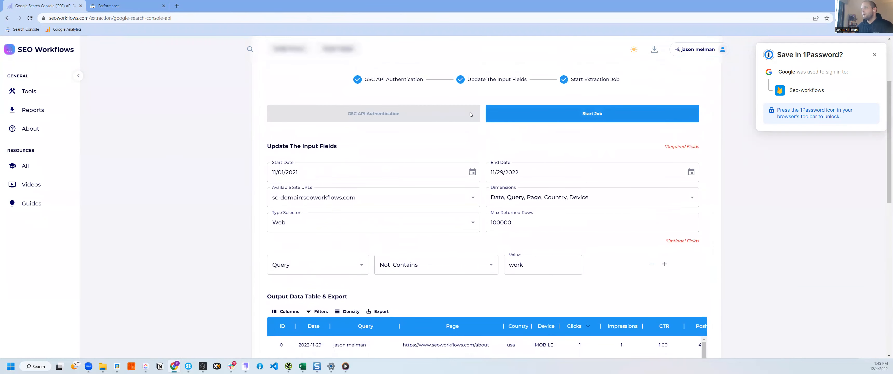
scroll(432, 162, "up", 1)
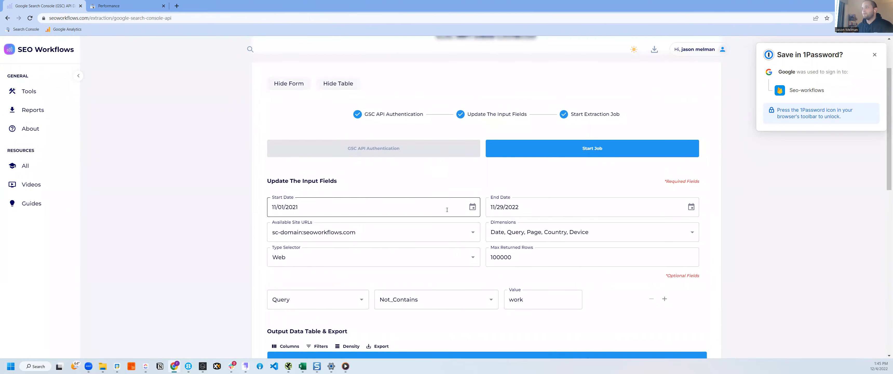
scroll(442, 160, "down", 3)
Step: Reload the extractor page to reset the form and complete the GSC API authentication
left_click(159, 19)
key("Return")
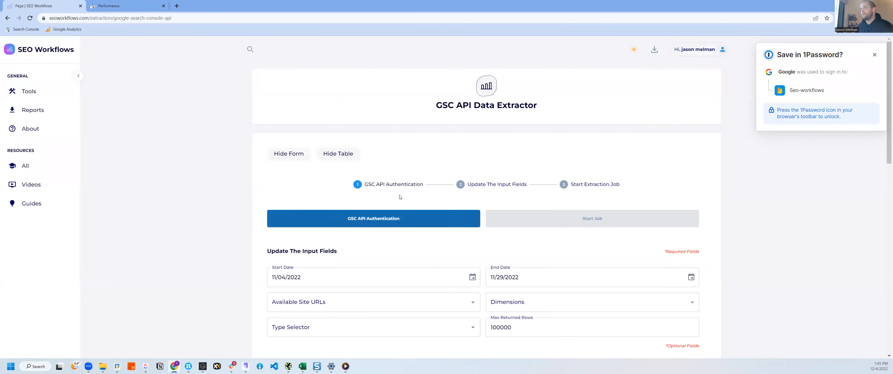
left_click(376, 224)
left_click(414, 223)
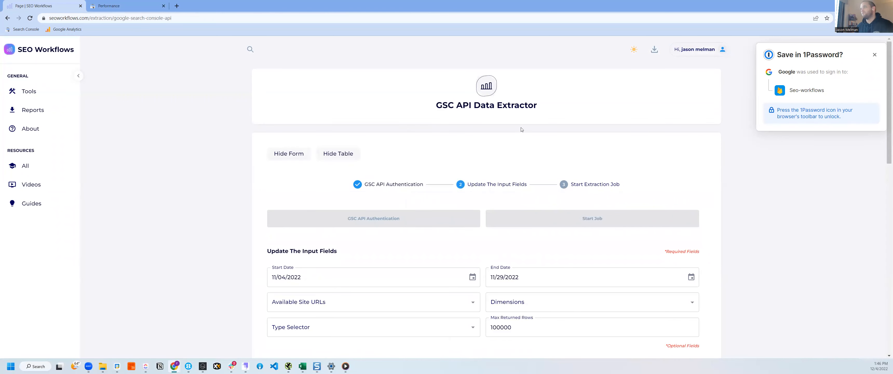
Step: Set the extraction's start date to 11/01/2021
scroll(405, 167, "down", 2)
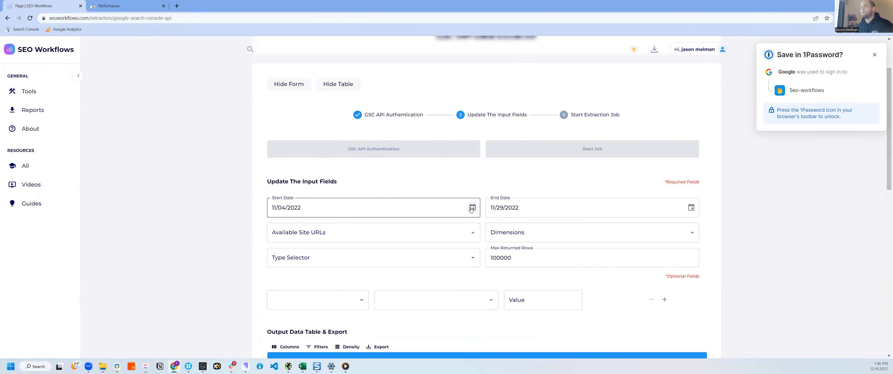
left_click(472, 208)
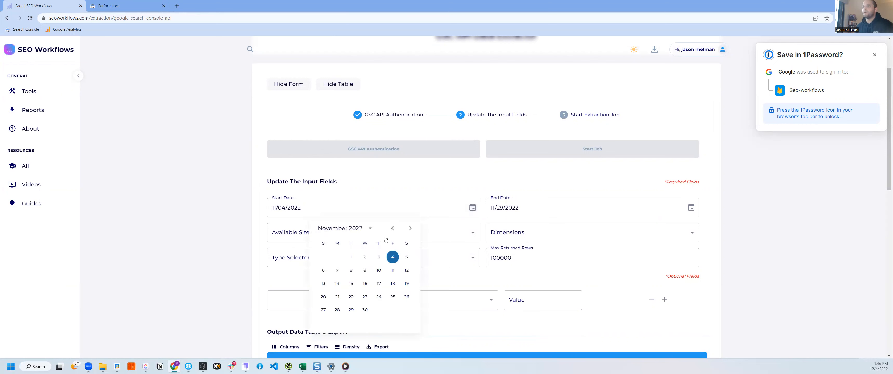
left_click(365, 230)
left_click(318, 249)
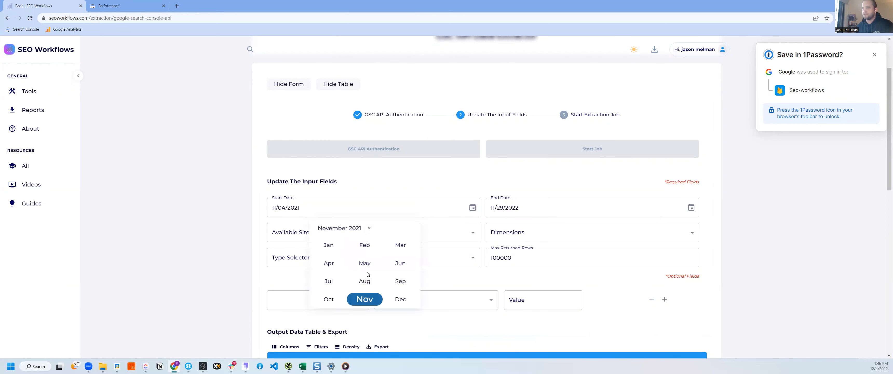
left_click(364, 299)
left_click(336, 256)
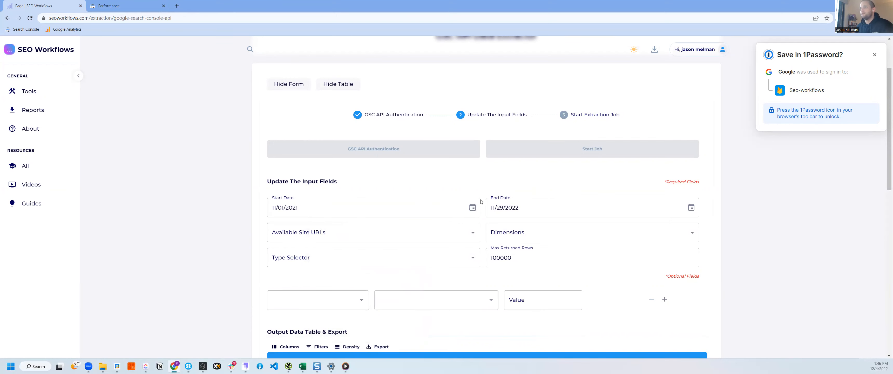
left_click(472, 207)
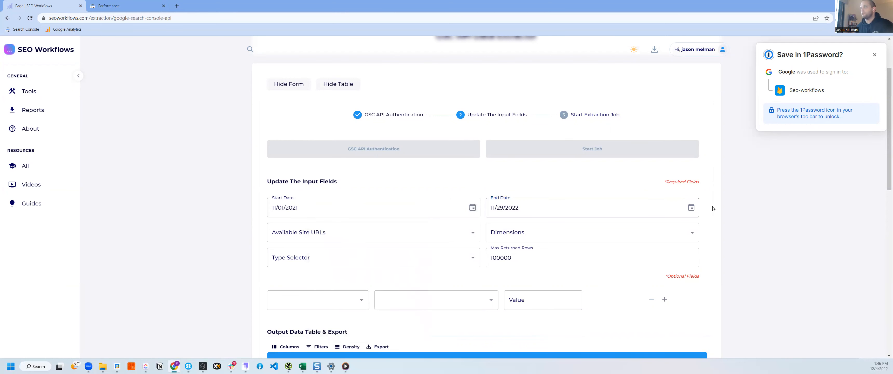
Step: Enter 11/29/2022 as the extraction's end date
left_click(691, 208)
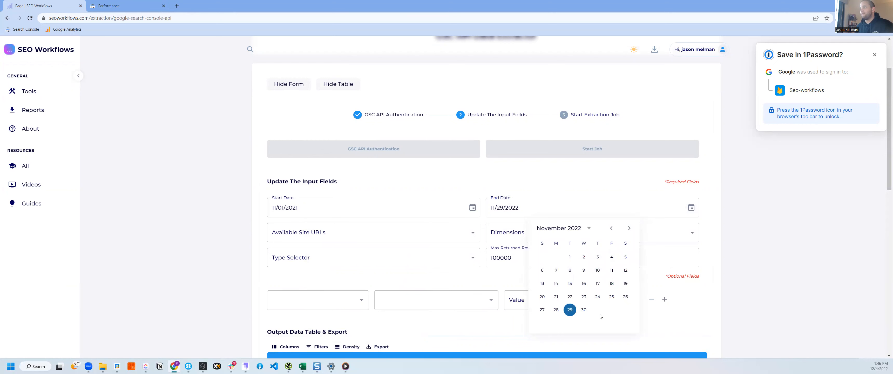
left_click_drag(536, 206, 471, 210)
type("11/29/")
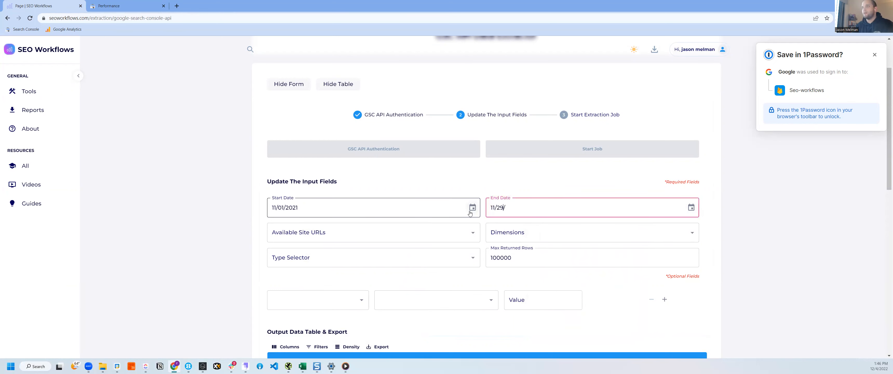
type("2022")
key("Tab")
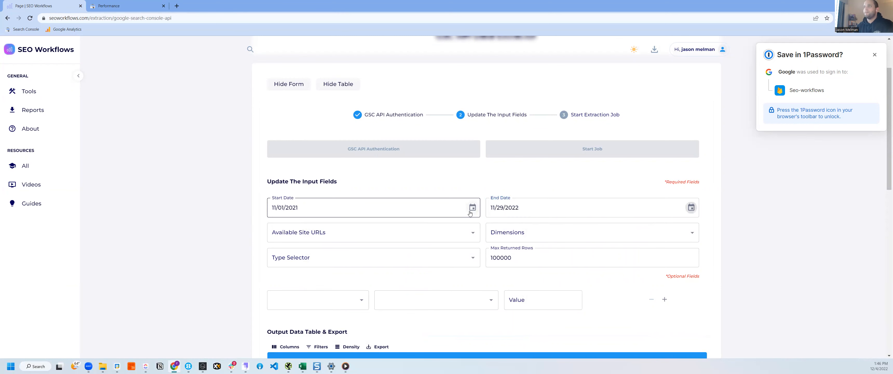
Step: Search the available site URLs for "seo" and choose sc-domain:seoworkflows.com
left_click(390, 225)
left_click(471, 233)
left_click(393, 238)
type("seo")
key("Return")
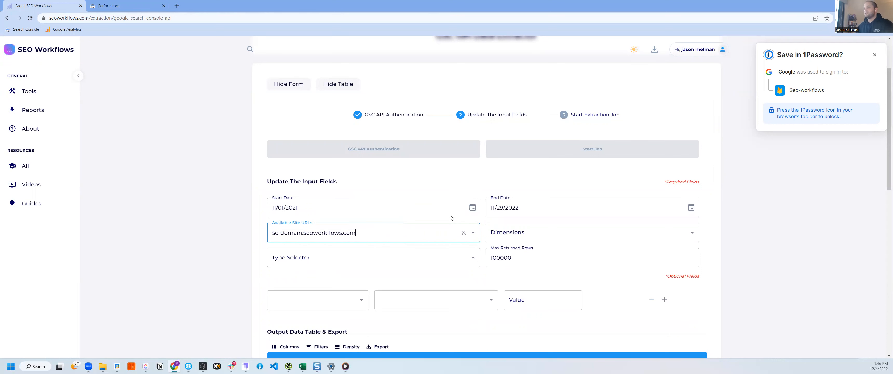
left_click(474, 233)
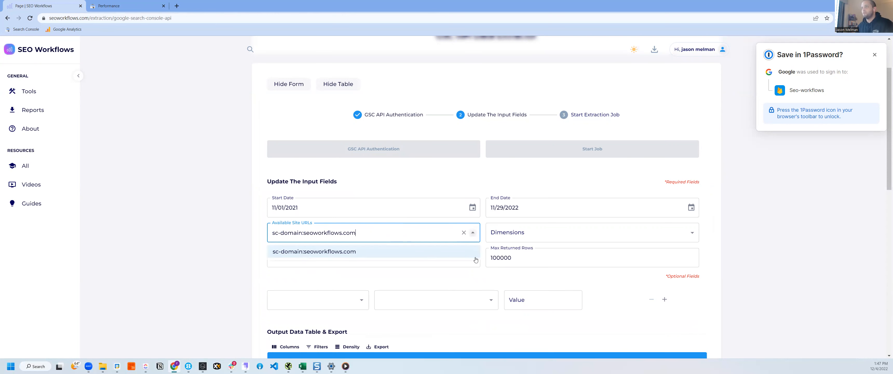
left_click_drag(387, 231, 167, 233)
type("seo")
key("Down")
key("Return")
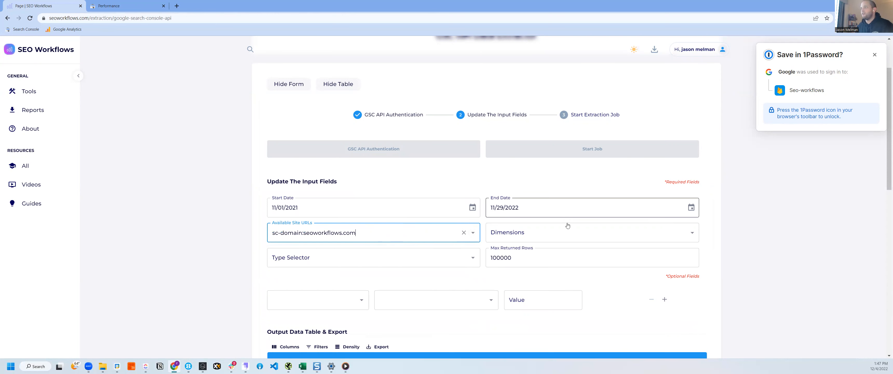
Step: Choose Date, Page and Query as the dimensions for the extraction
left_click(544, 234)
left_click(505, 252)
left_click(509, 263)
left_click(521, 275)
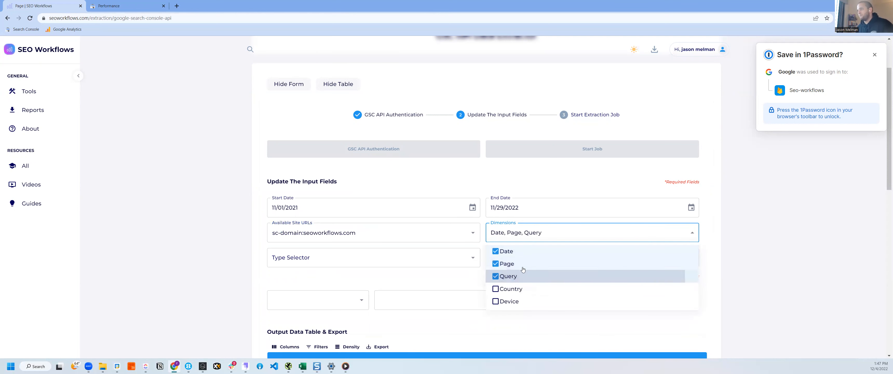
left_click(385, 279)
scroll(522, 297, "down", 1)
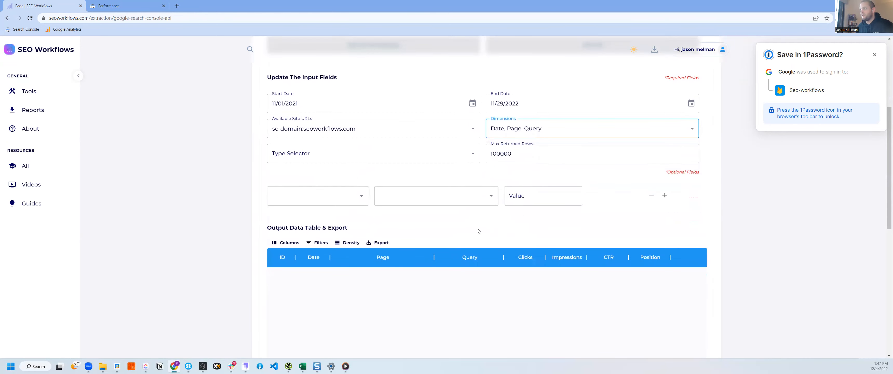
left_click(594, 127)
left_click(528, 188)
left_click(527, 187)
left_click(523, 173)
left_click(522, 173)
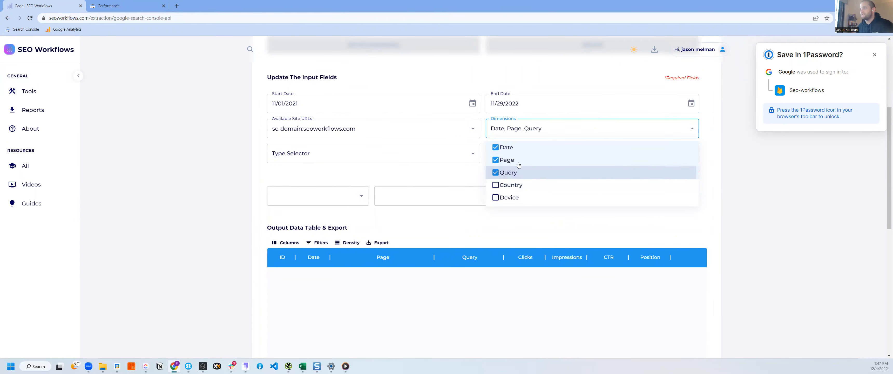
Step: Close the dimensions list and set the extraction's type selector to Web
left_click(467, 174)
left_click(473, 154)
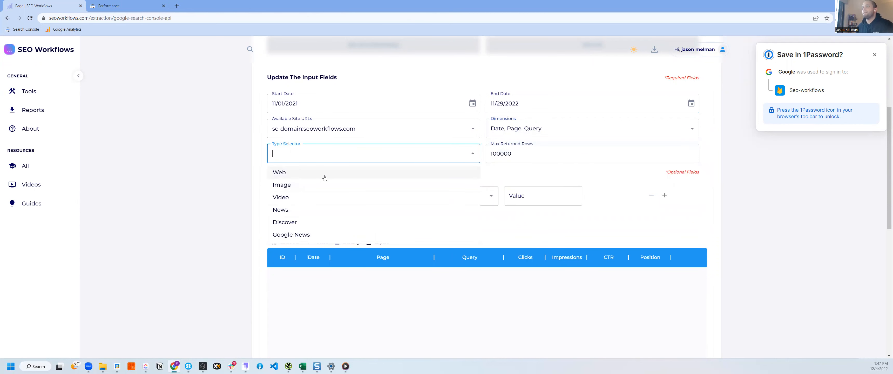
left_click(284, 175)
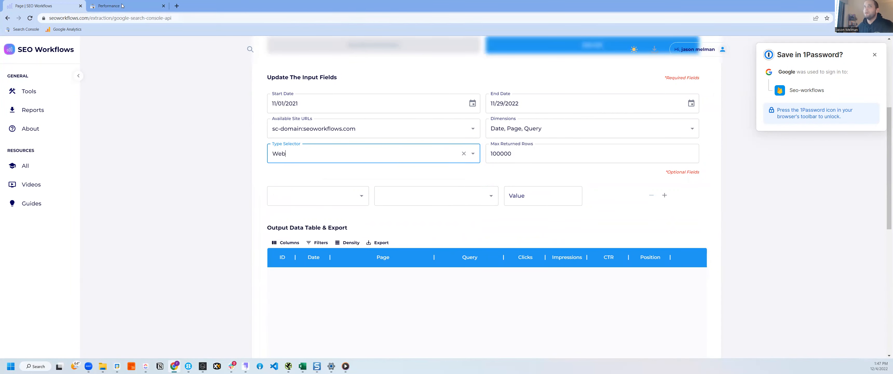
Step: Compare the search type options in Search Console's Performance report with the extractor's type options, leaving the Search Console filter as it is
left_click(122, 4)
scroll(283, 247, "up", 3)
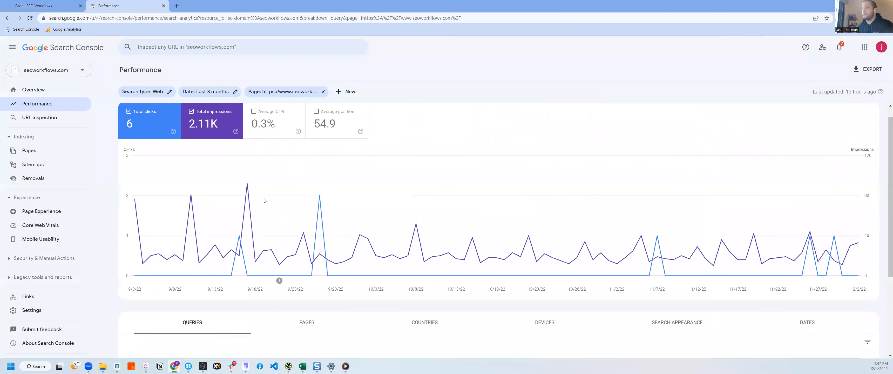
scroll(279, 208, "down", 1)
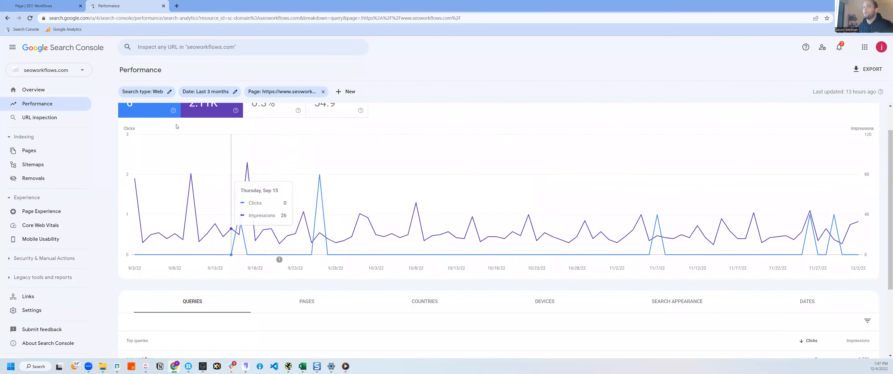
left_click(144, 93)
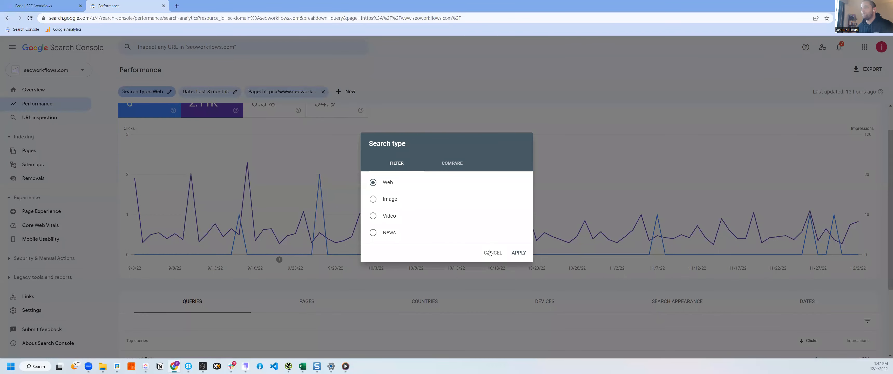
left_click(60, 5)
left_click(332, 152)
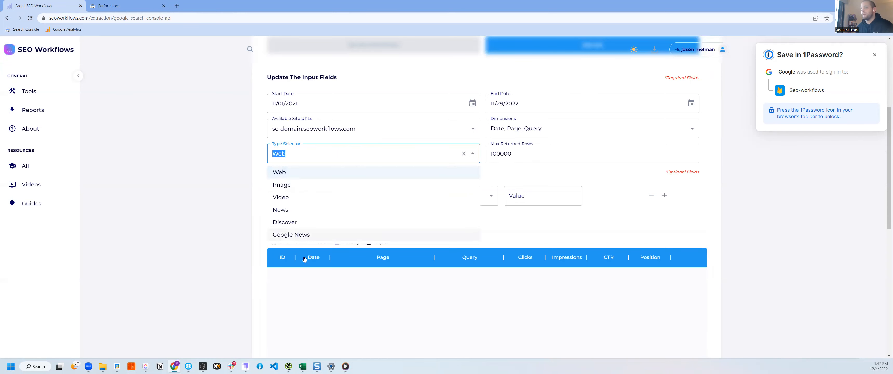
left_click(156, 3)
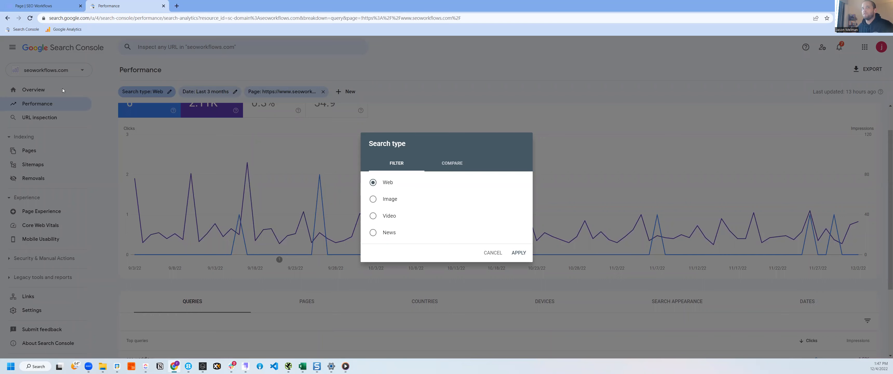
left_click(490, 80)
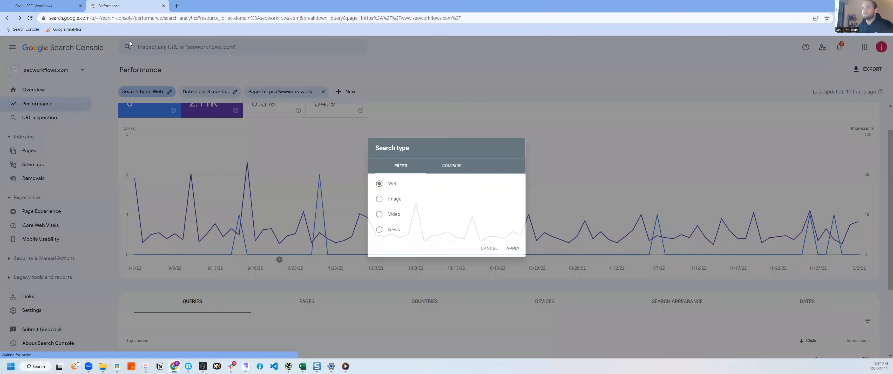
left_click(47, 10)
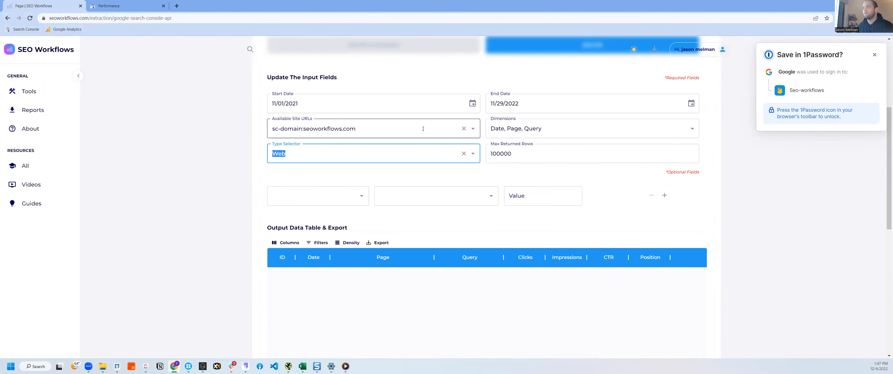
Step: Set the extraction's max returned rows to 1000000
left_click(521, 151)
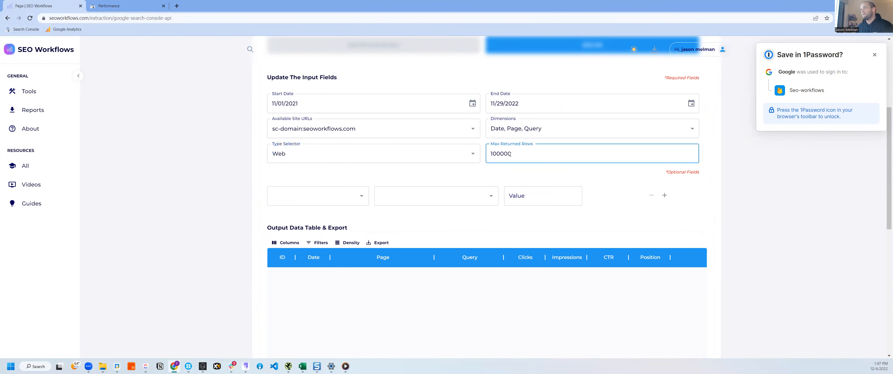
double_click(517, 154)
left_click(517, 155)
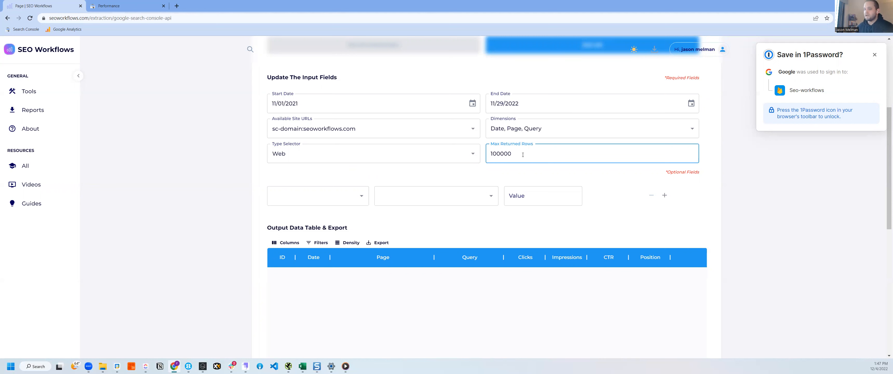
type("0")
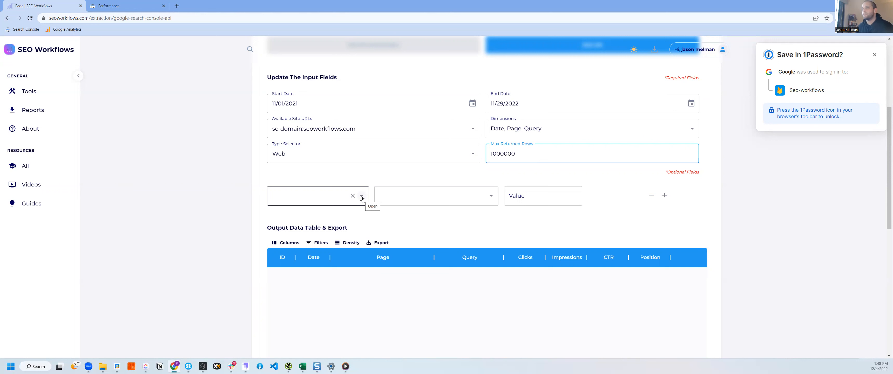
double_click(497, 159)
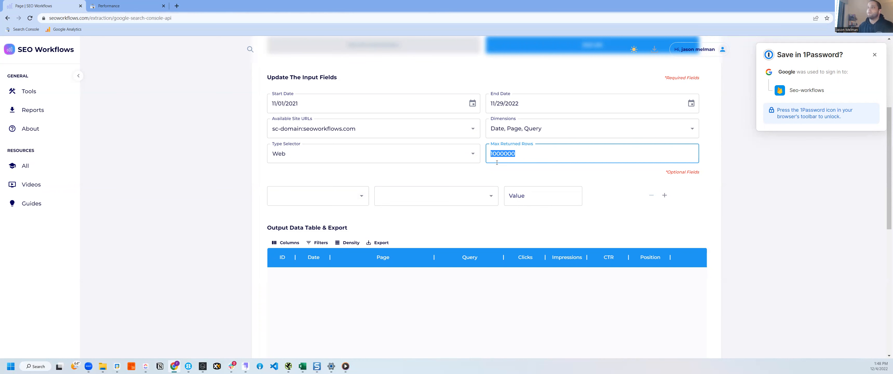
Step: Review the job setup stages and input fields, and examine the field choices of the optional filter
scroll(402, 188, "up", 1)
scroll(401, 188, "up", 3)
scroll(336, 108, "down", 2)
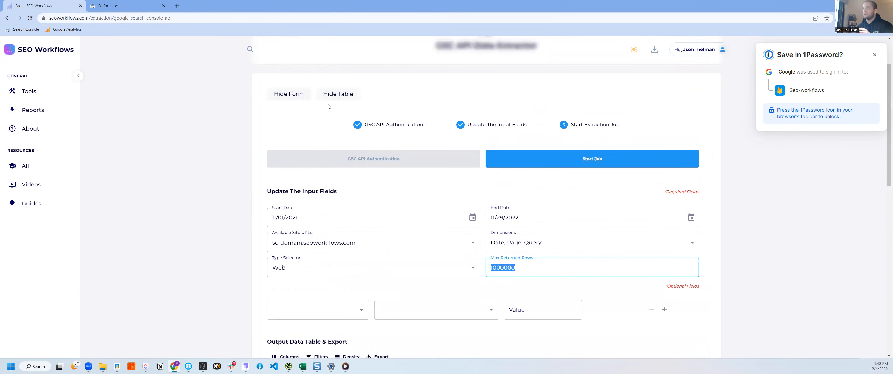
scroll(336, 108, "up", 2)
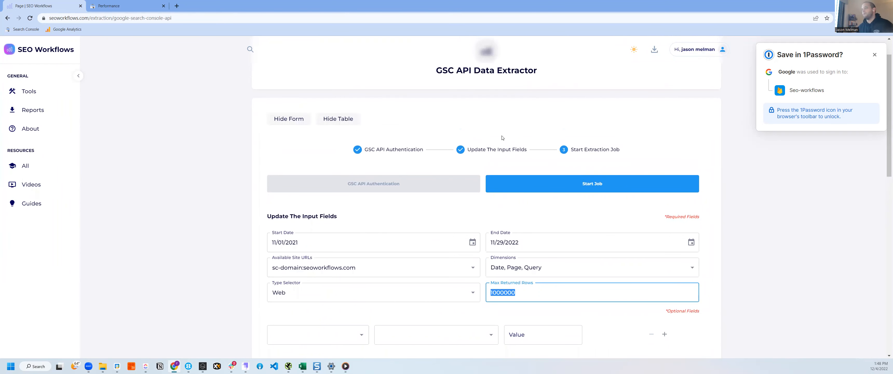
scroll(502, 138, "down", 1)
scroll(498, 139, "down", 2)
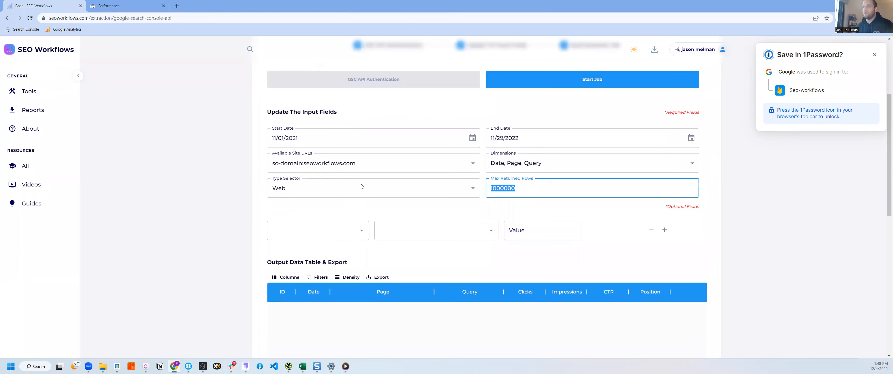
scroll(360, 186, "down", 3)
left_click(363, 126)
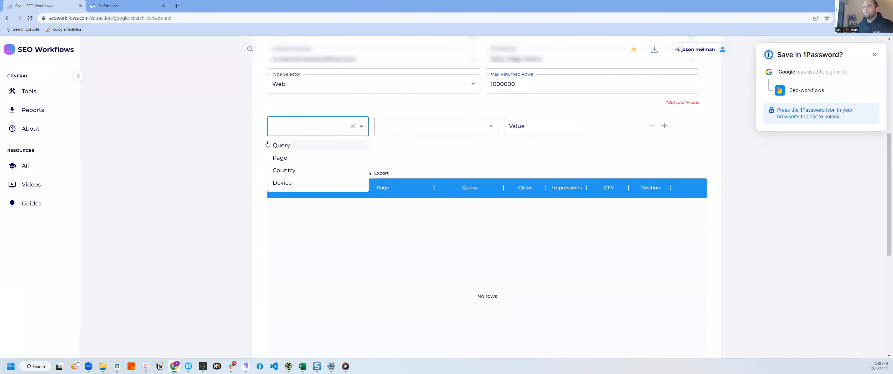
left_click(464, 147)
Step: Start the extraction job without optional filters and look through the output data table
scroll(605, 200, "up", 3)
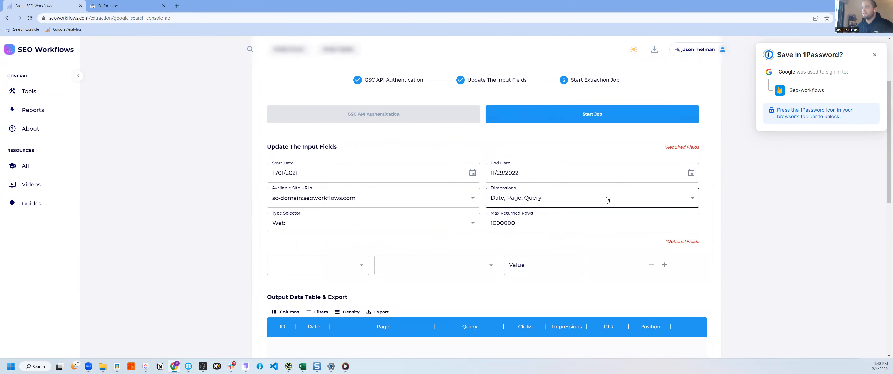
left_click(567, 113)
scroll(773, 229, "down", 3)
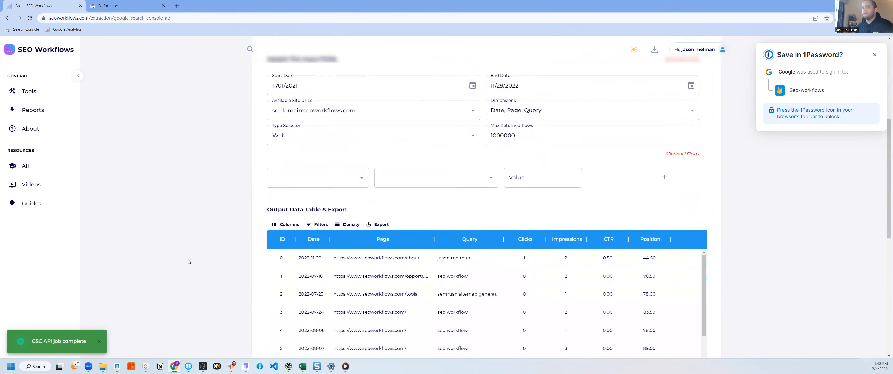
scroll(190, 262, "down", 4)
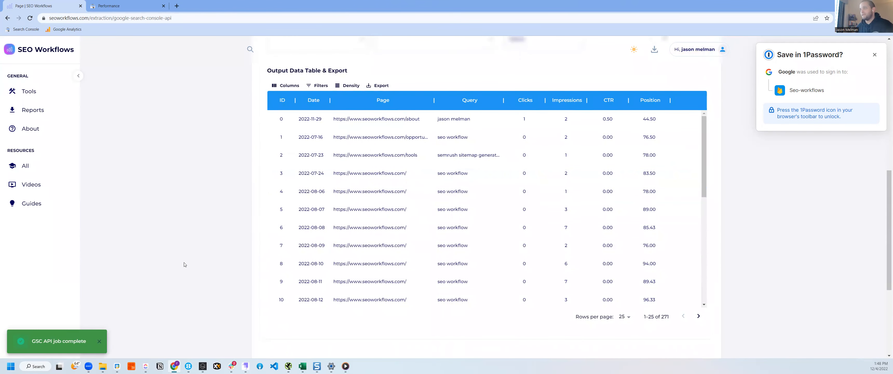
Step: Add an optional Query filter set to Contains with a person's first name, and rerun the extraction job
scroll(226, 218, "up", 3)
left_click(361, 145)
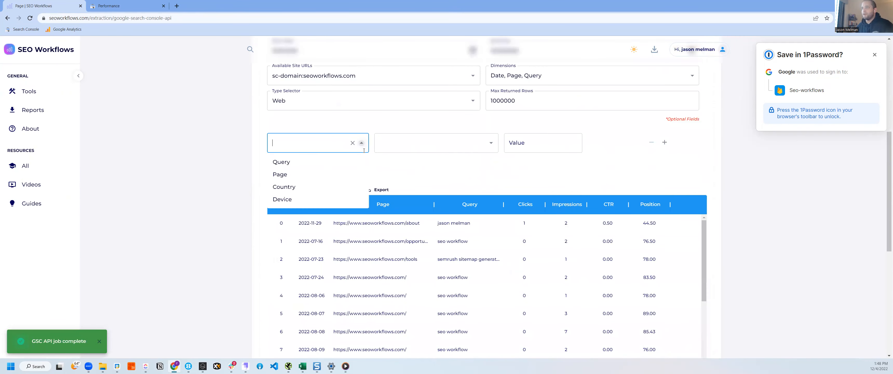
left_click(323, 165)
left_click(491, 146)
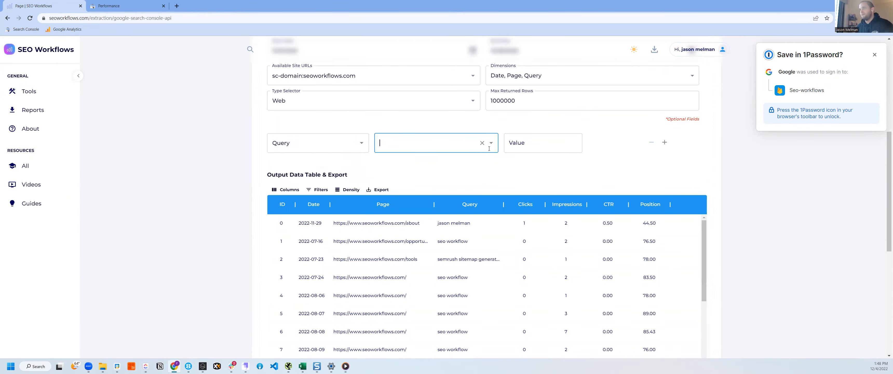
left_click(433, 186)
left_click(519, 143)
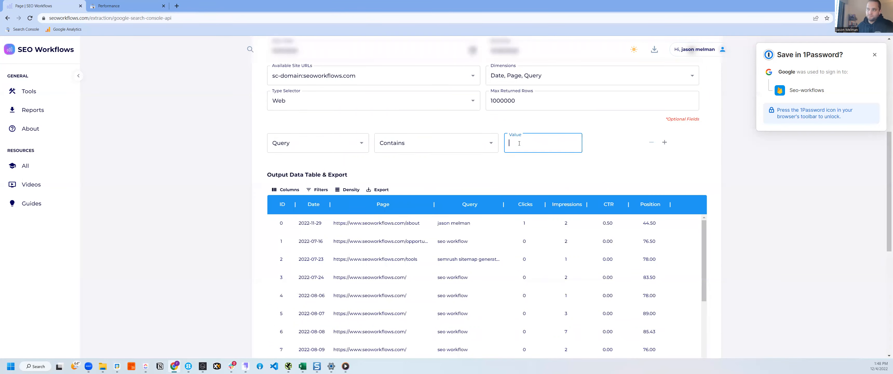
type("jason")
scroll(530, 137, "up", 4)
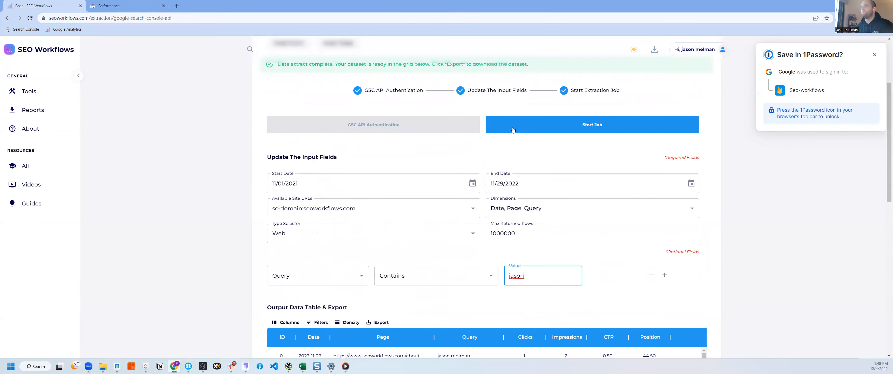
left_click(540, 131)
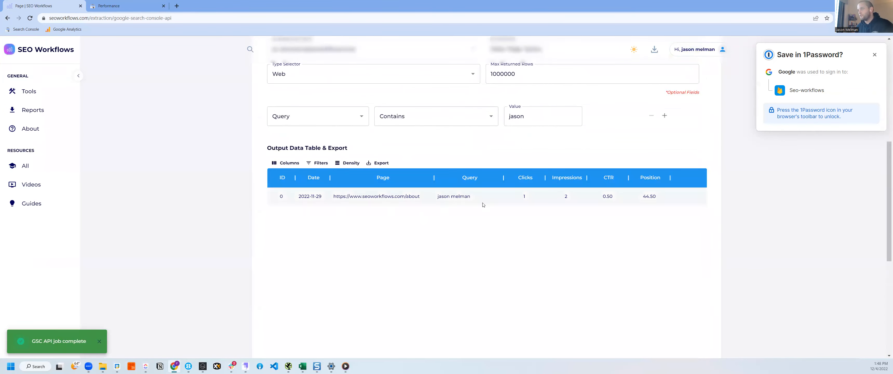
Step: Change the Query filter's operator to Not_Contains and rerun the extraction job
scroll(468, 214, "up", 2)
left_click(450, 187)
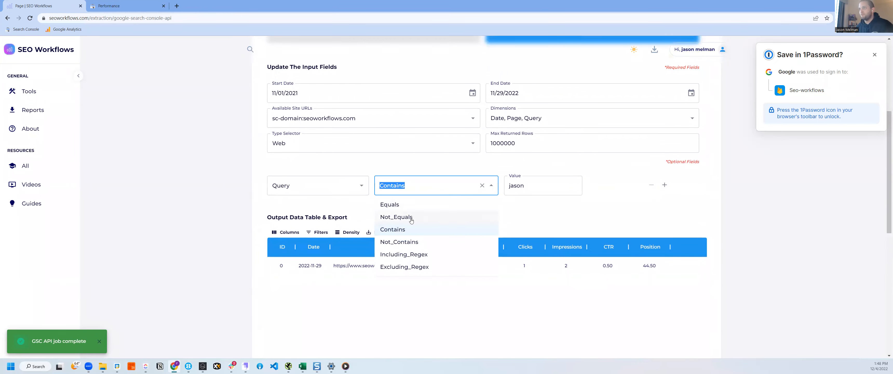
left_click(421, 242)
scroll(450, 226, "up", 5)
left_click(589, 208)
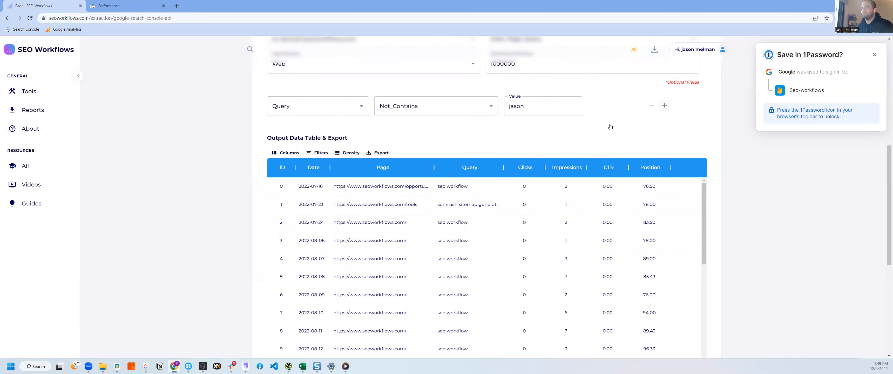
Step: Add a second optional filter for Query Contains "semrush" and rerun the extraction job
left_click(664, 105)
left_click(312, 147)
left_click(443, 128)
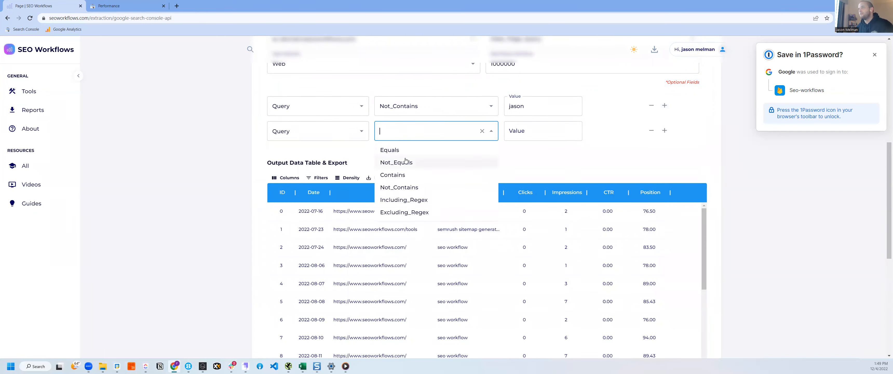
left_click(426, 173)
left_click(542, 129)
type("semrush")
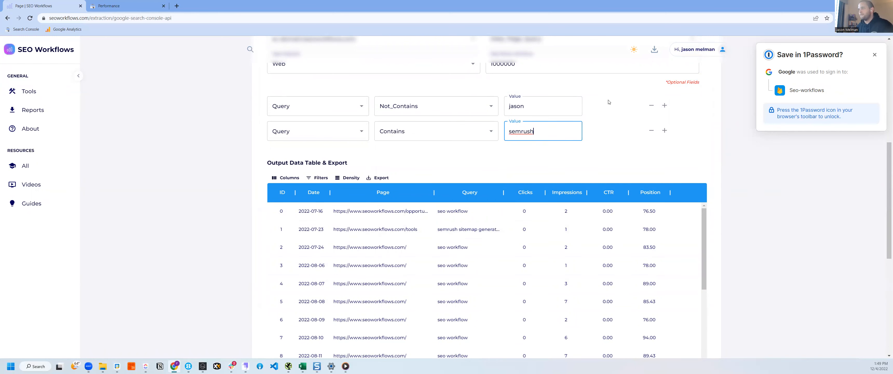
scroll(555, 138, "up", 4)
left_click(592, 94)
scroll(763, 190, "down", 7)
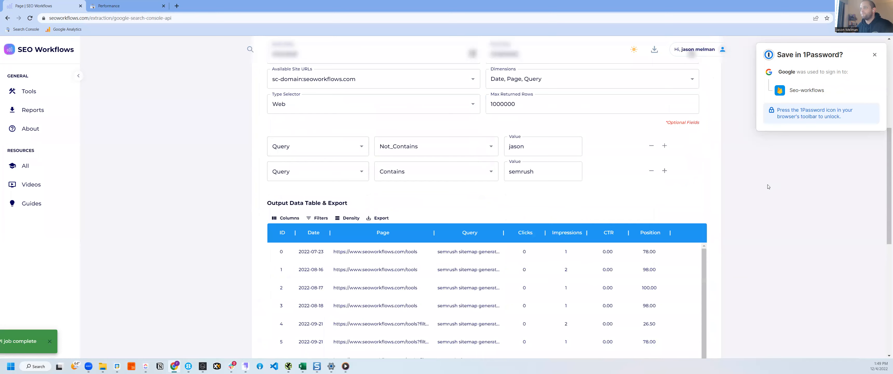
scroll(530, 236, "up", 6)
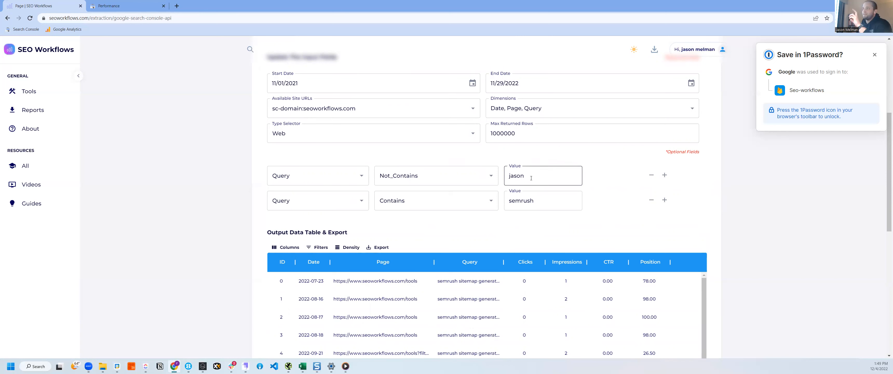
double_click(552, 175)
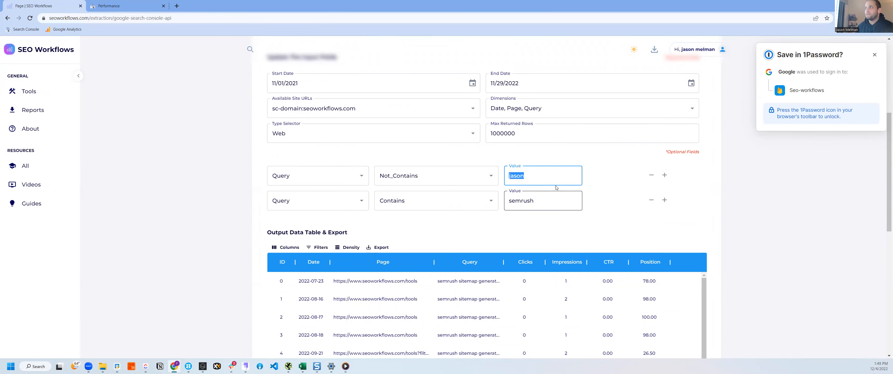
scroll(556, 189, "up", 2)
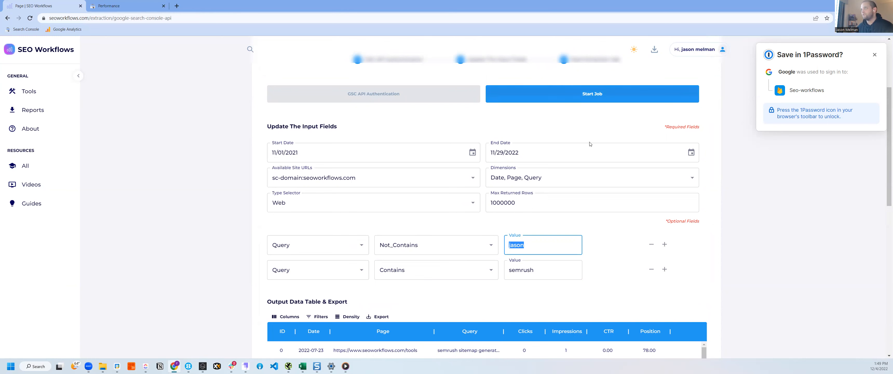
scroll(724, 210, "down", 4)
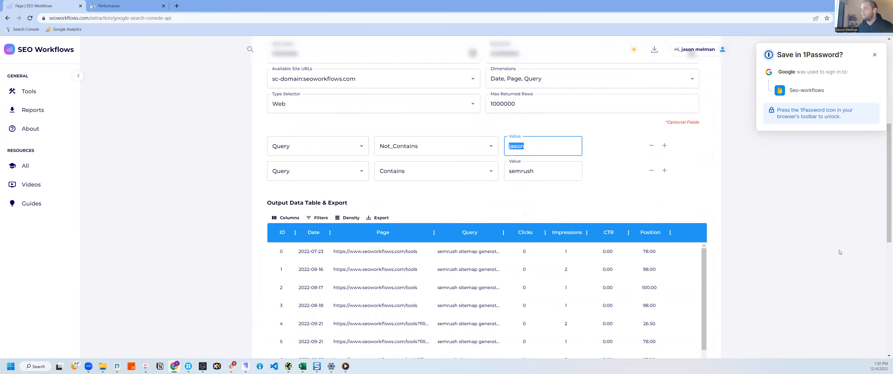
scroll(715, 188, "up", 2)
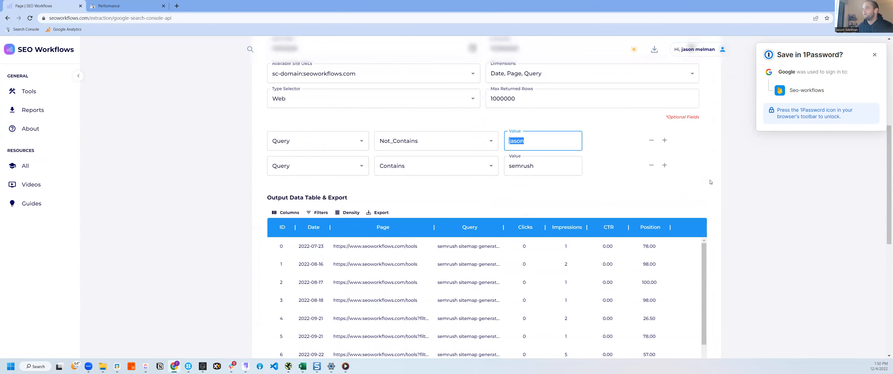
scroll(715, 189, "up", 2)
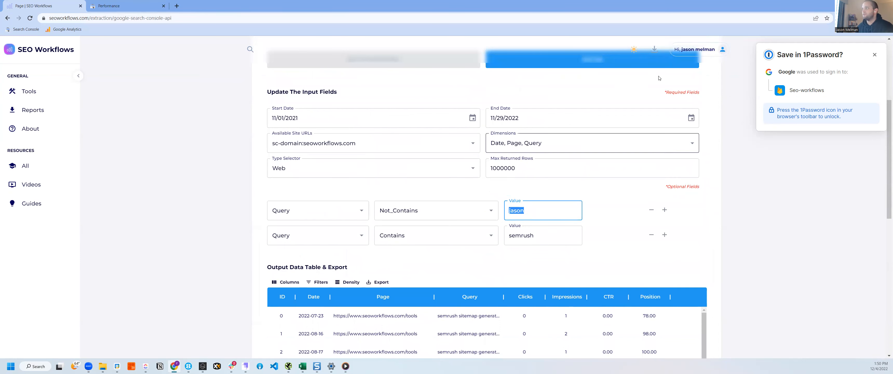